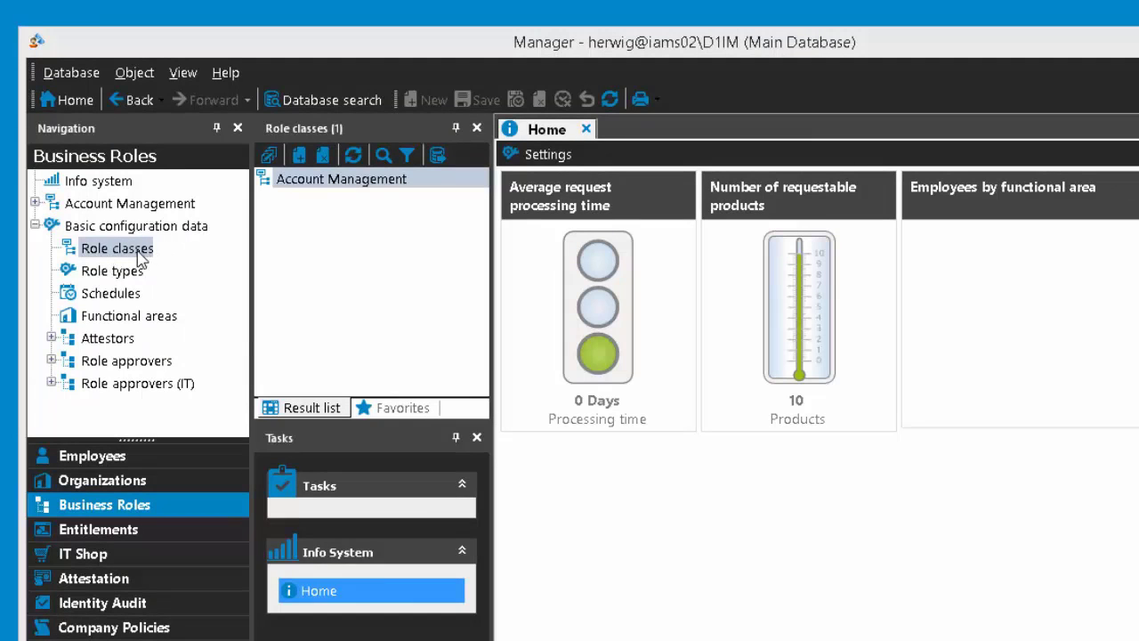
# Create a new role class named "My New RoleClass" and save it
pyautogui.click(146, 252)
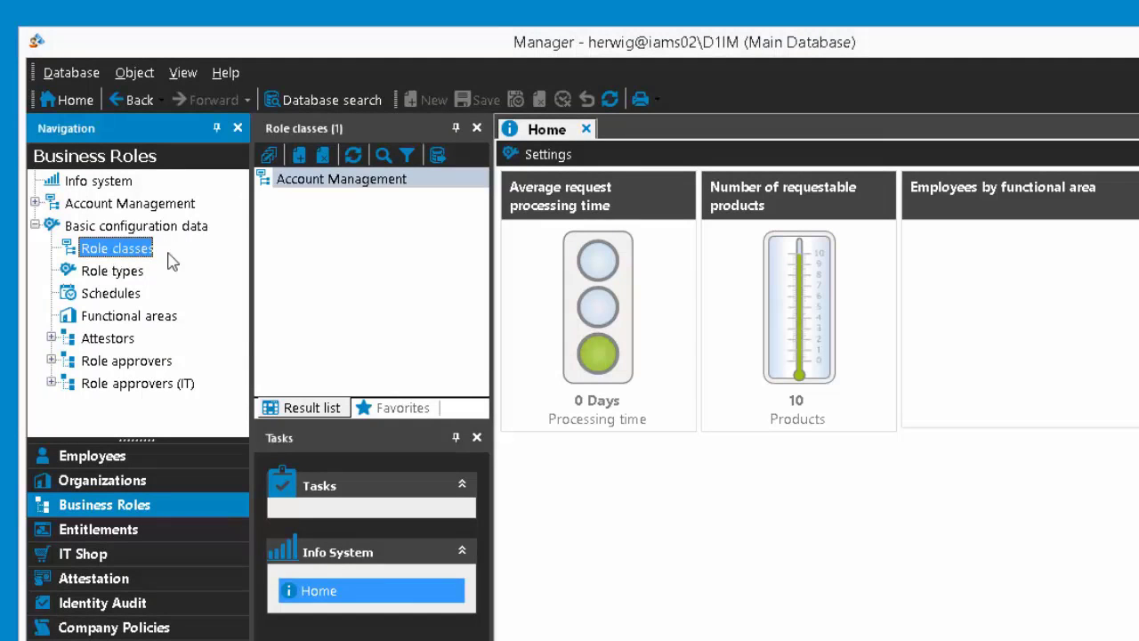
pyautogui.rightClick(331, 229)
pyautogui.click(347, 245)
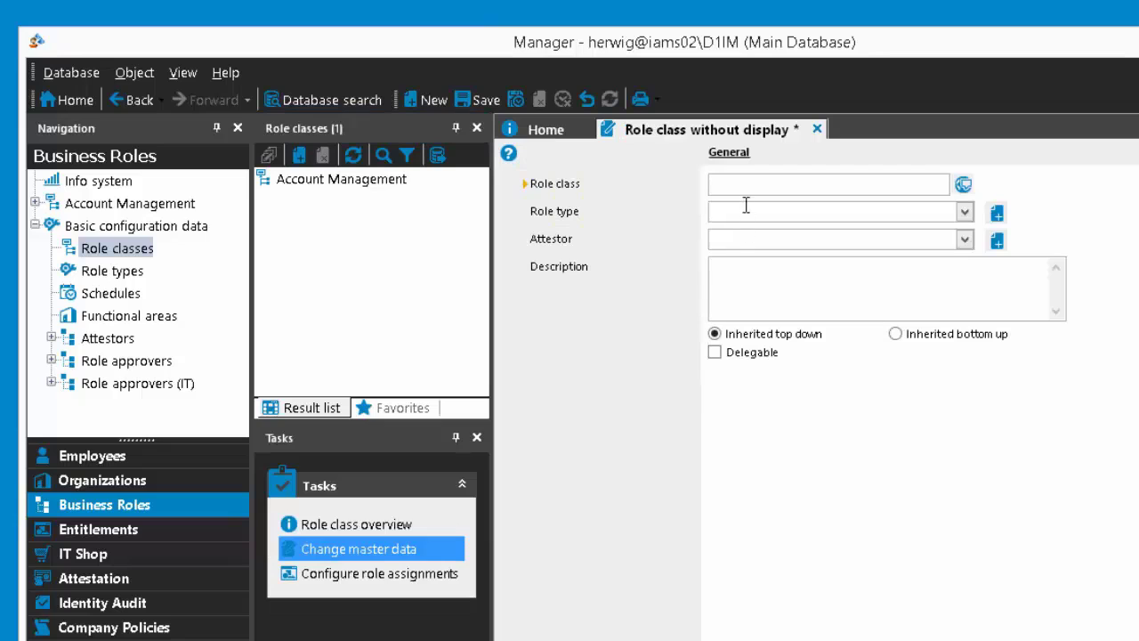
pyautogui.click(746, 182)
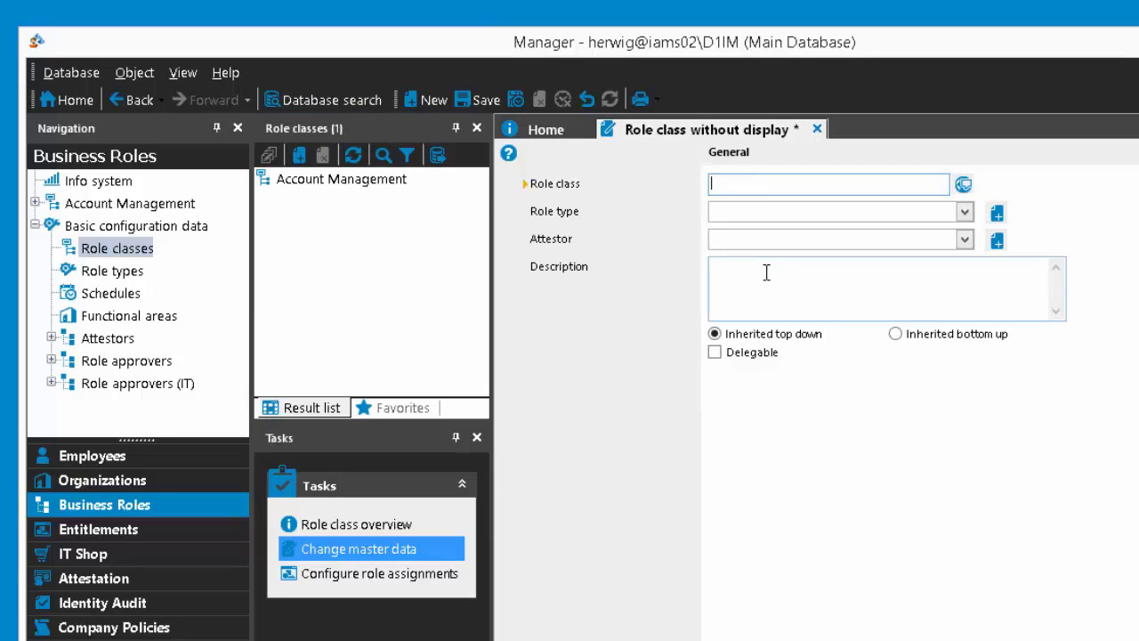
pyautogui.write('My New RoleClass')
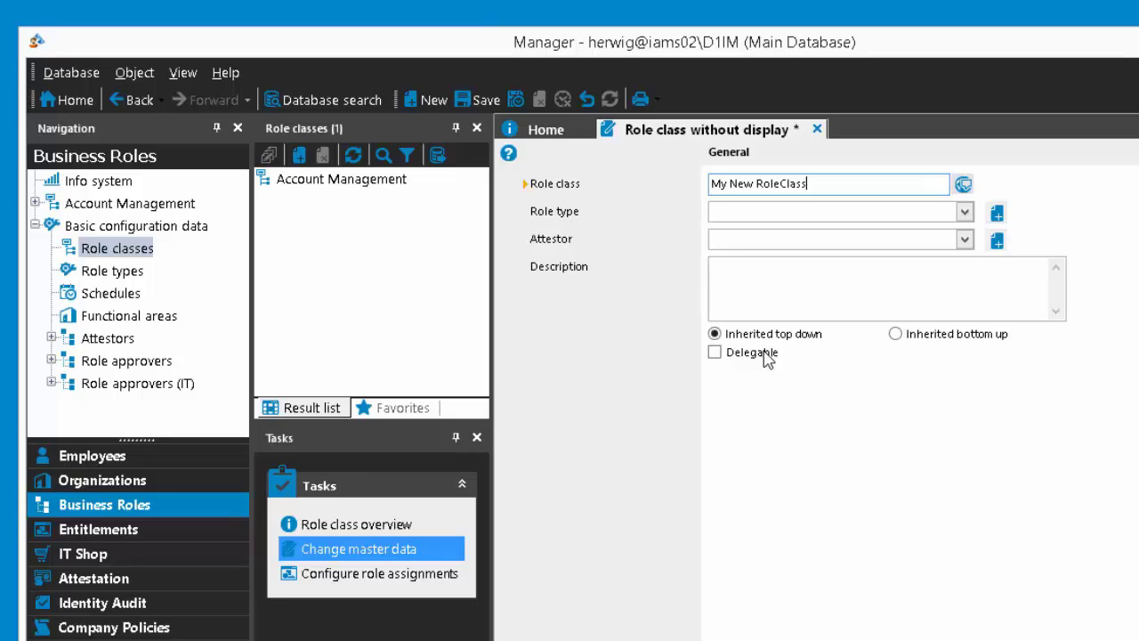
pyautogui.click(478, 104)
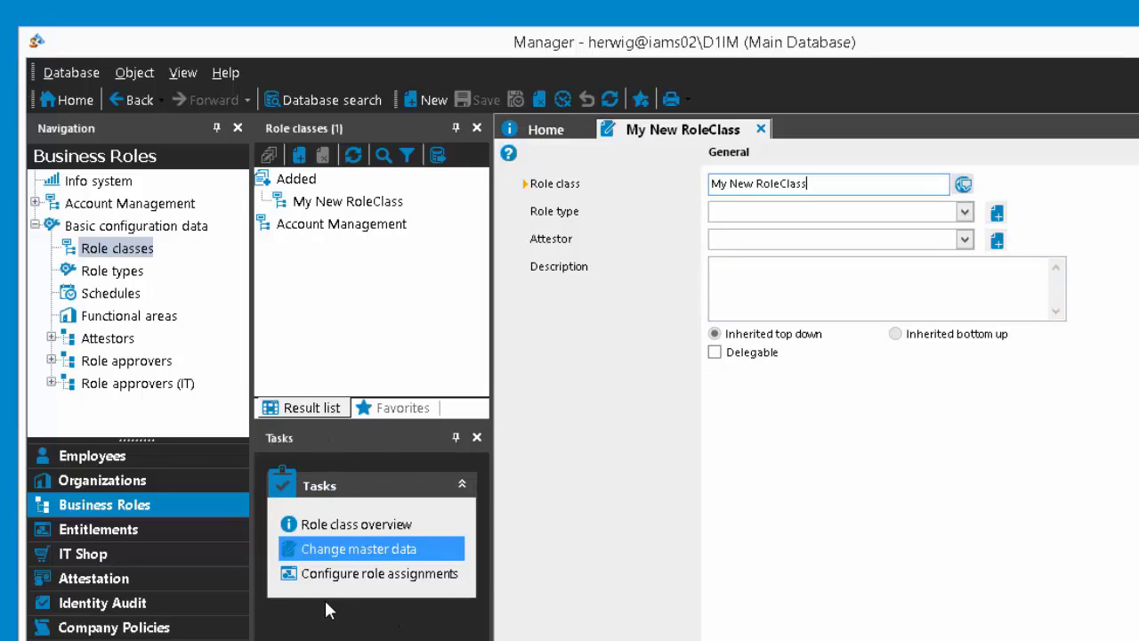
# Configure My New RoleClass to permit both assignments and direct assignments for Employees, ADSGroup and LDAPGroup, and save the settings
pyautogui.click(406, 580)
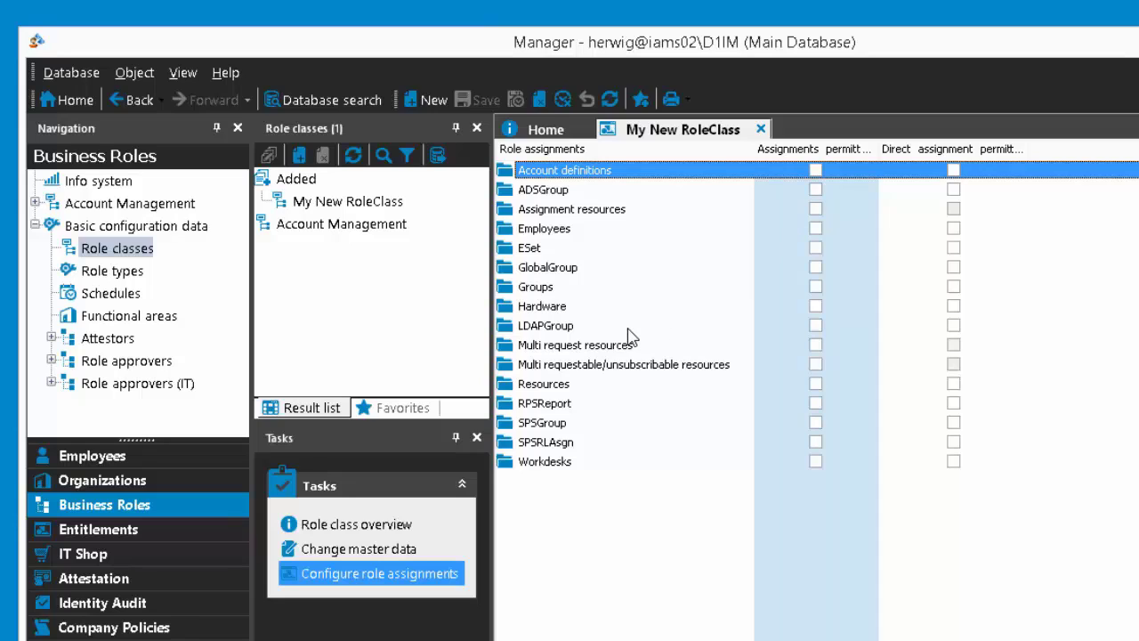
pyautogui.click(546, 229)
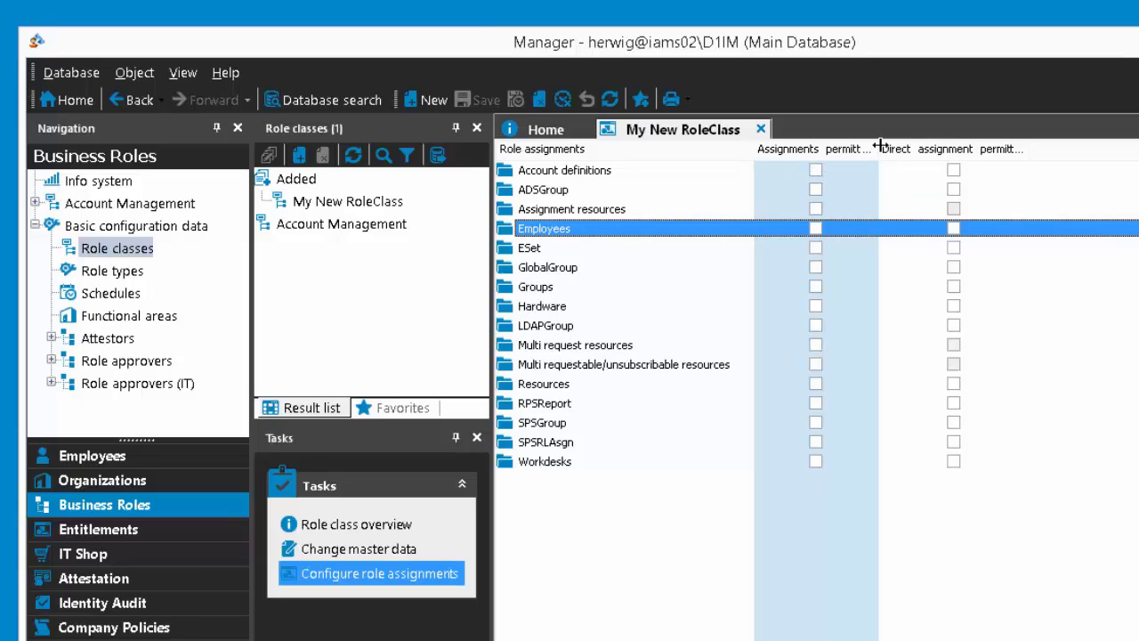
pyautogui.moveTo(895, 147); pyautogui.dragTo(939, 147)
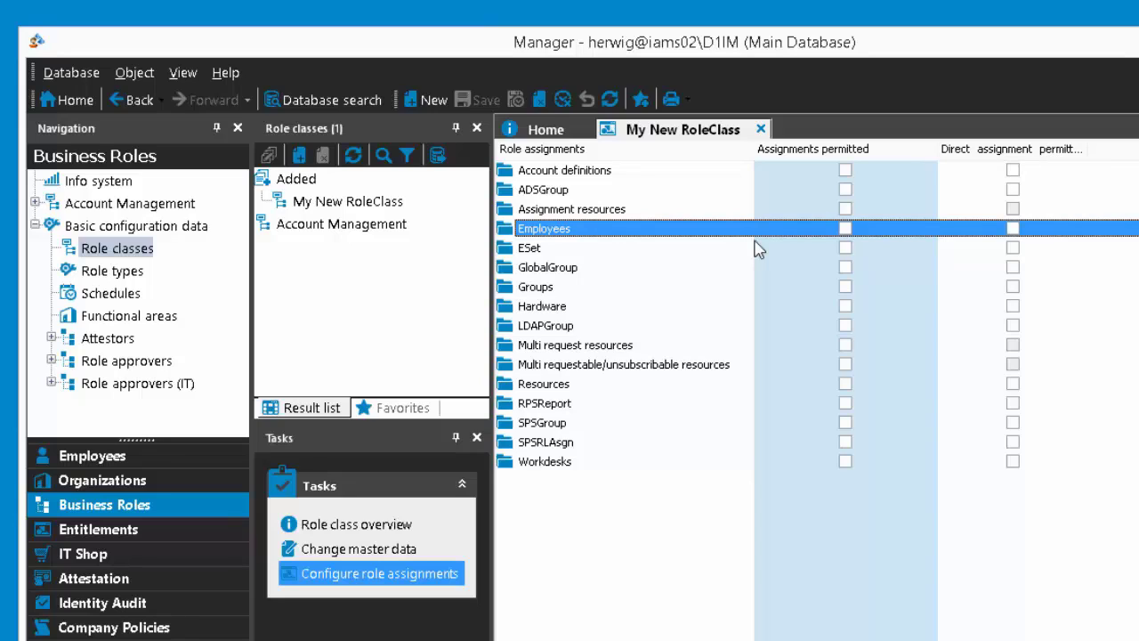
pyautogui.click(845, 229)
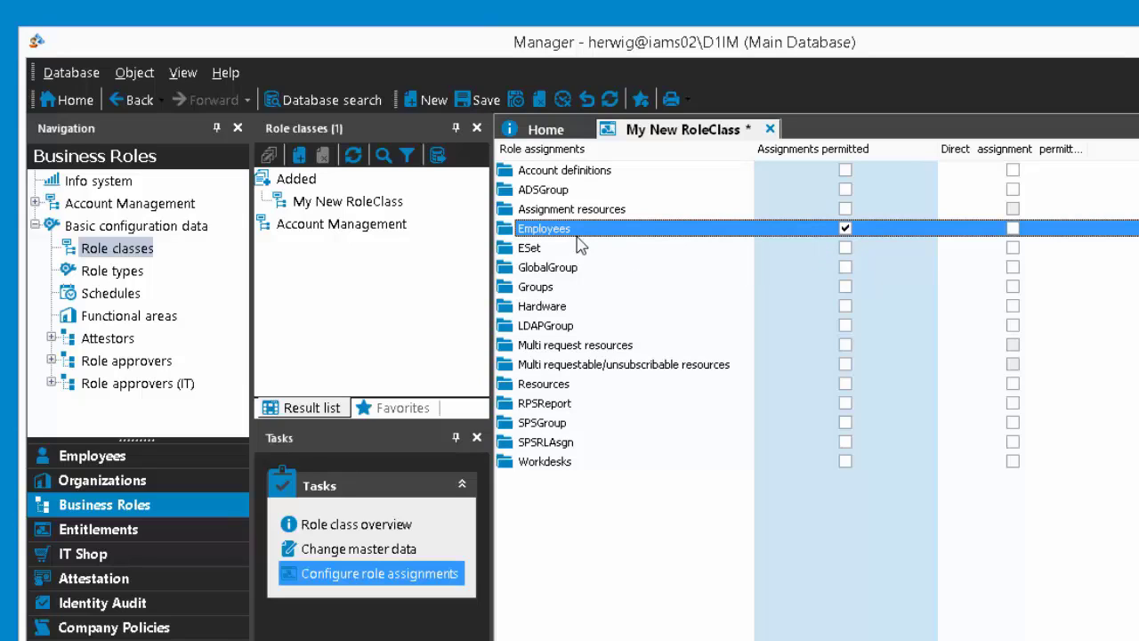
pyautogui.click(1012, 230)
pyautogui.click(845, 190)
pyautogui.click(1012, 190)
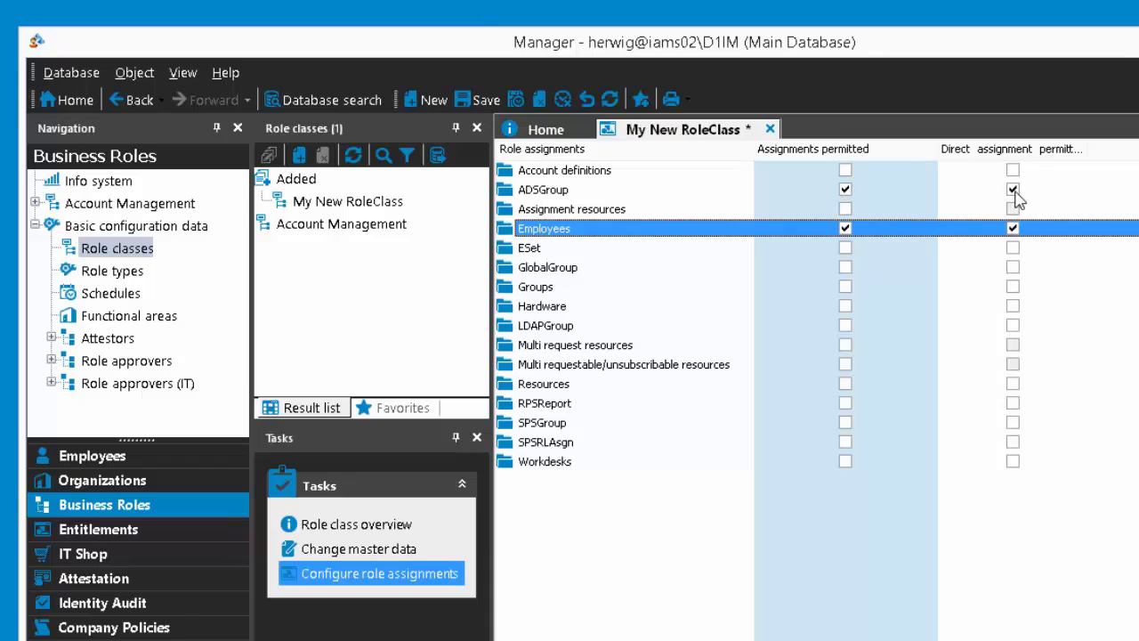
pyautogui.click(845, 326)
pyautogui.click(1012, 326)
pyautogui.click(482, 103)
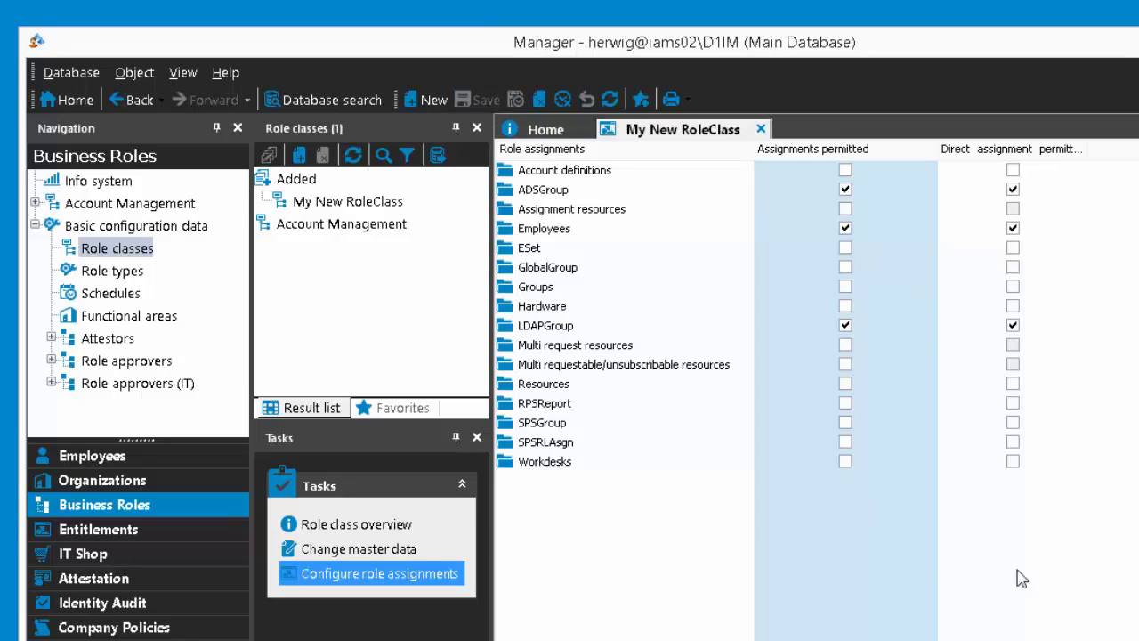
# Refresh the Business Roles navigation view to load the newly added role class
pyautogui.click(34, 203)
pyautogui.click(35, 202)
pyautogui.rightClick(176, 424)
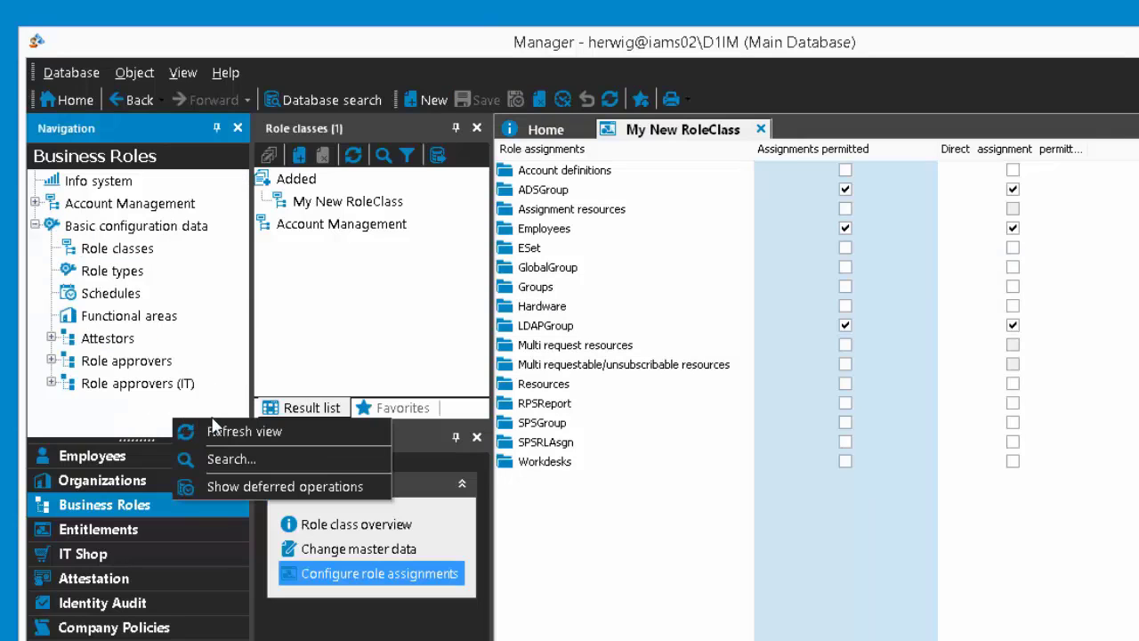
pyautogui.click(218, 431)
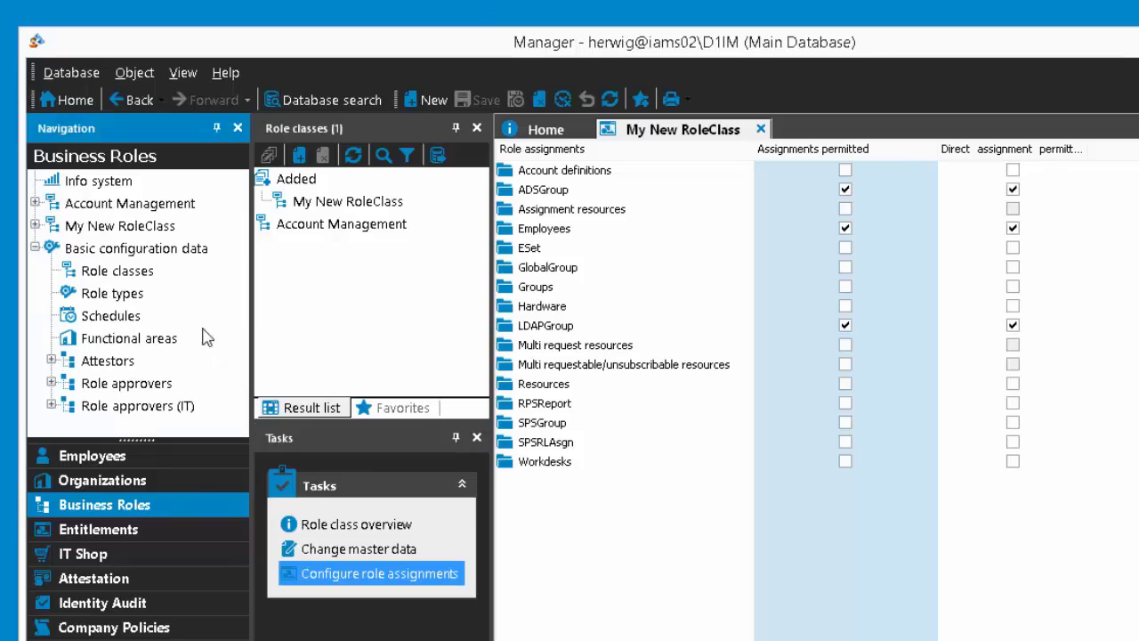
# Create a business role named "Role 1" under My New RoleClass and save it
pyautogui.rightClick(127, 229)
pyautogui.click(161, 243)
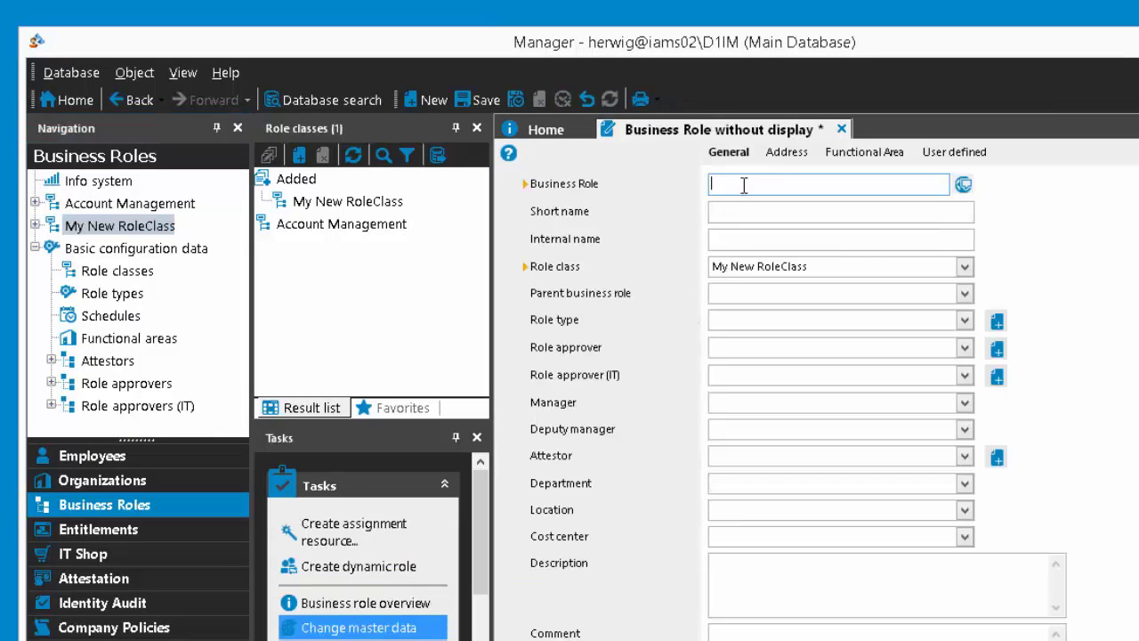
pyautogui.write('Role 1')
pyautogui.click(473, 98)
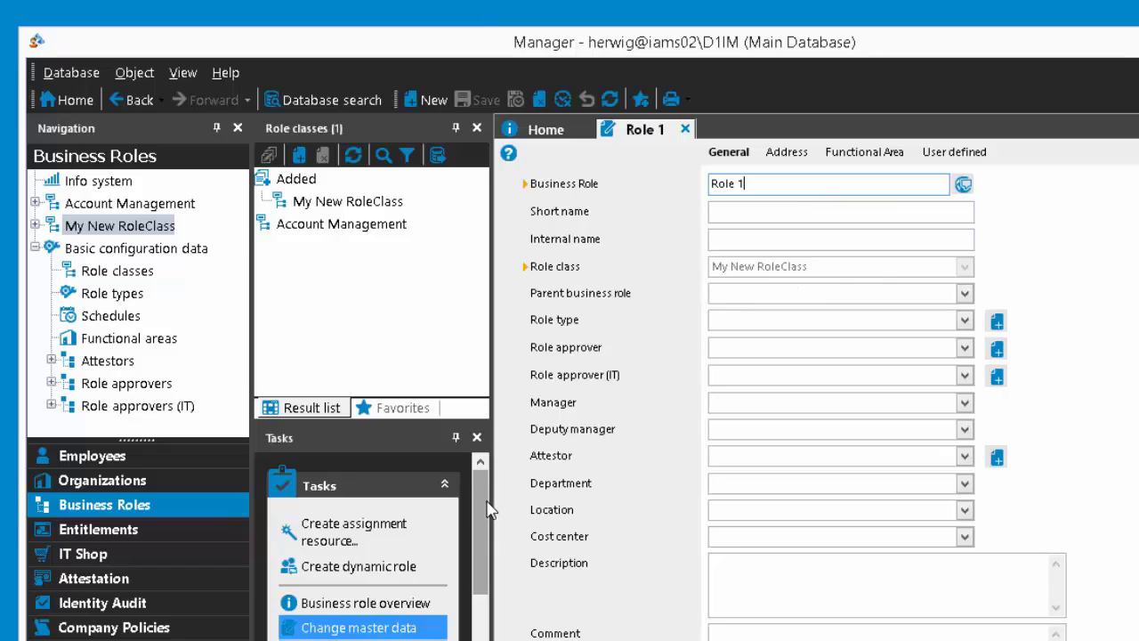
# Review the assignment tasks available for Role 1 and open the role assignment configuration of My New RoleClass
pyautogui.moveTo(489, 504); pyautogui.dragTo(483, 585)
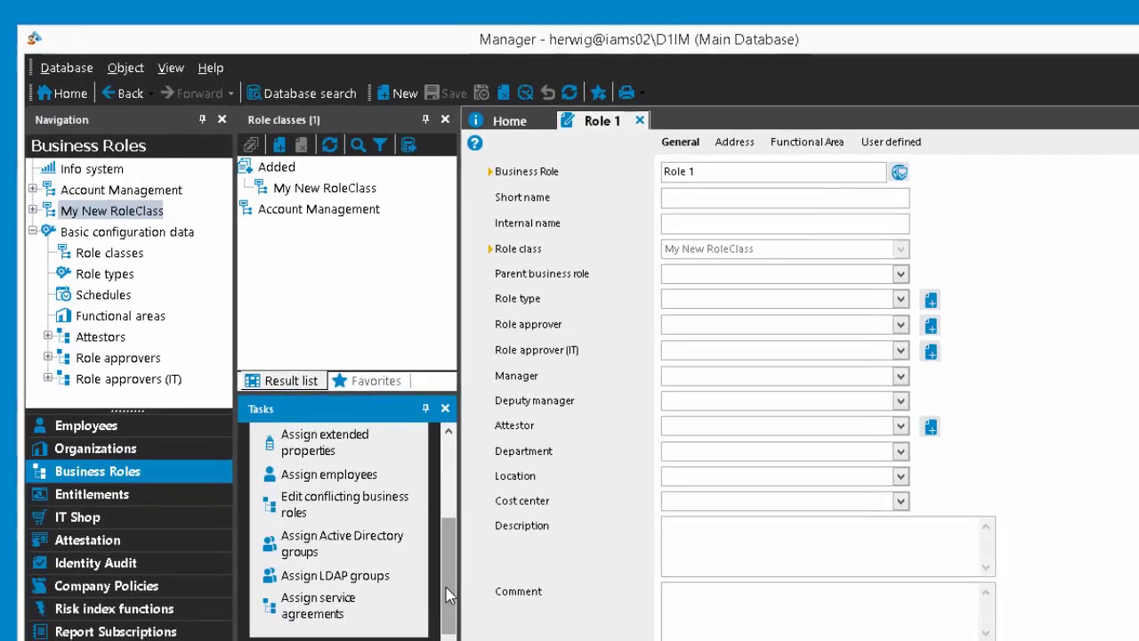
pyautogui.moveTo(446, 588); pyautogui.dragTo(443, 549)
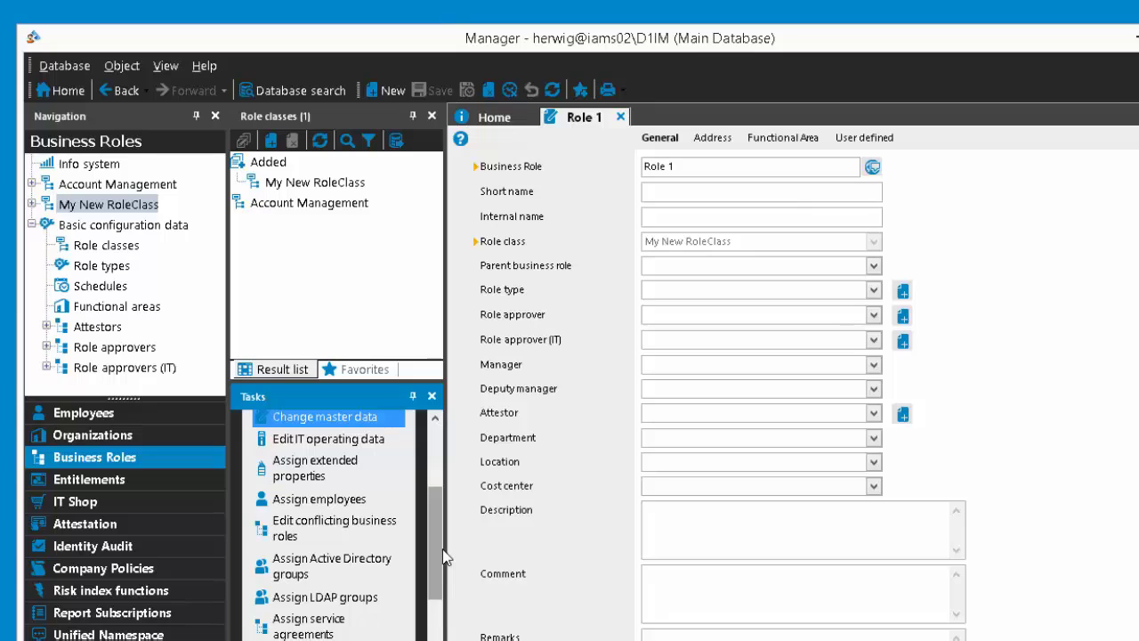
pyautogui.click(137, 251)
pyautogui.click(318, 183)
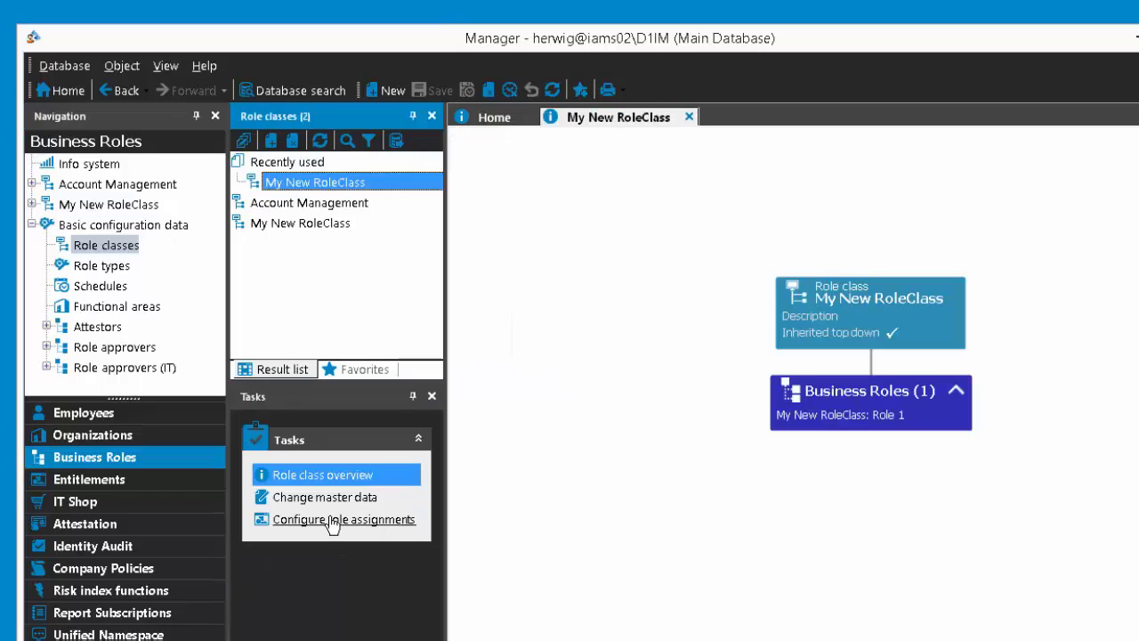
pyautogui.click(333, 521)
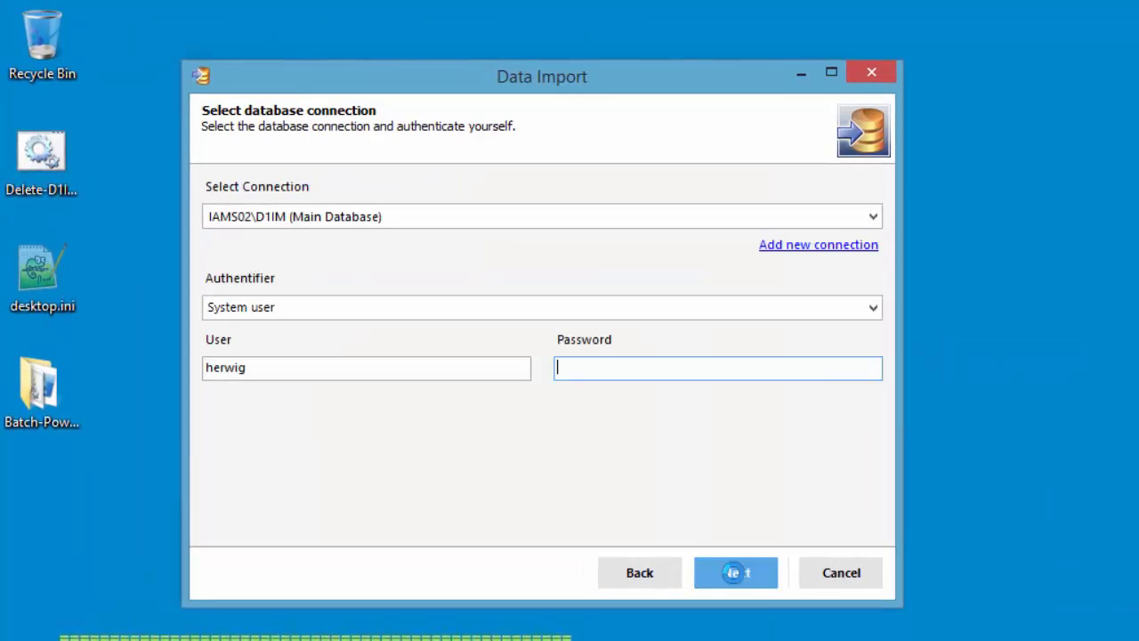
# In Data Import, connect to the IAMS02\D1IM main database and load the import definition IMPORT_DEF_Department-Import.xml
pyautogui.click(756, 577)
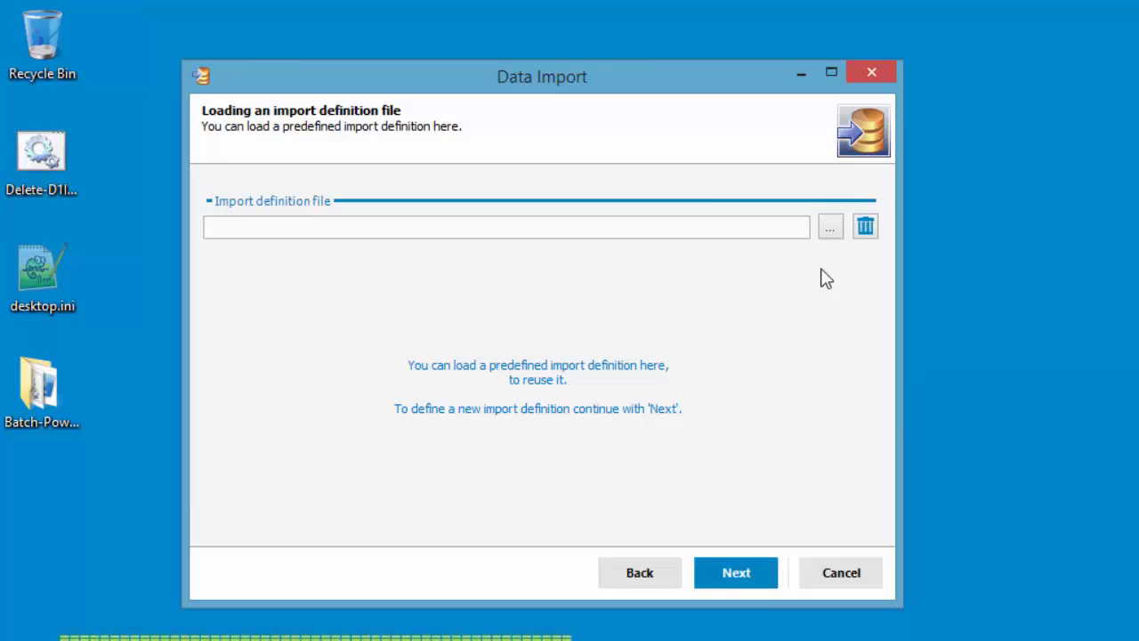
pyautogui.click(827, 229)
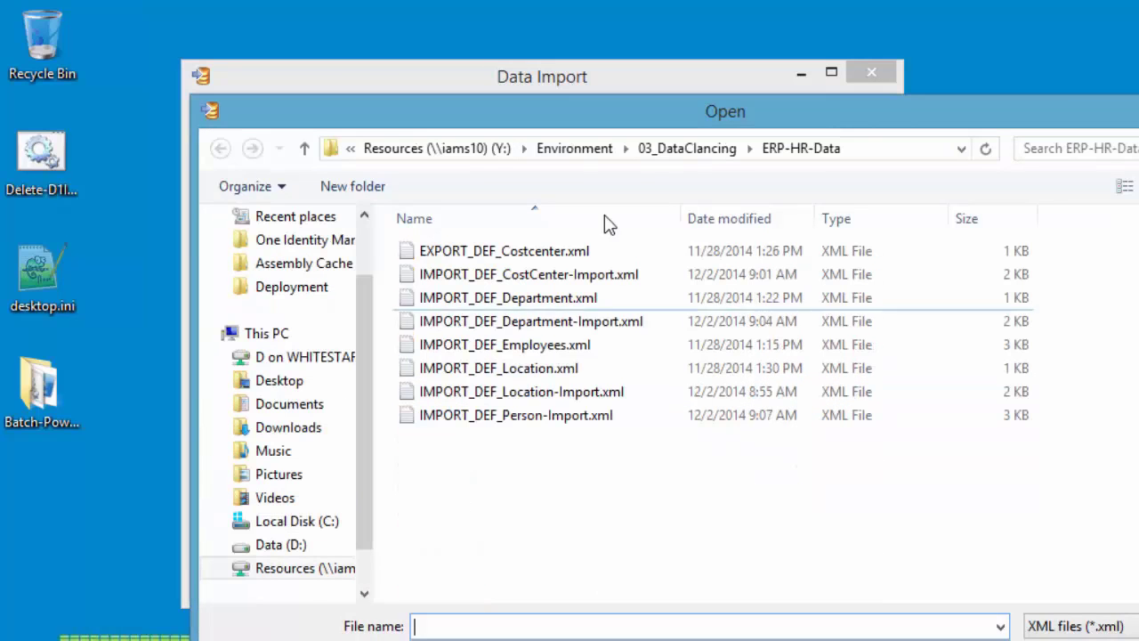
pyautogui.doubleClick(584, 322)
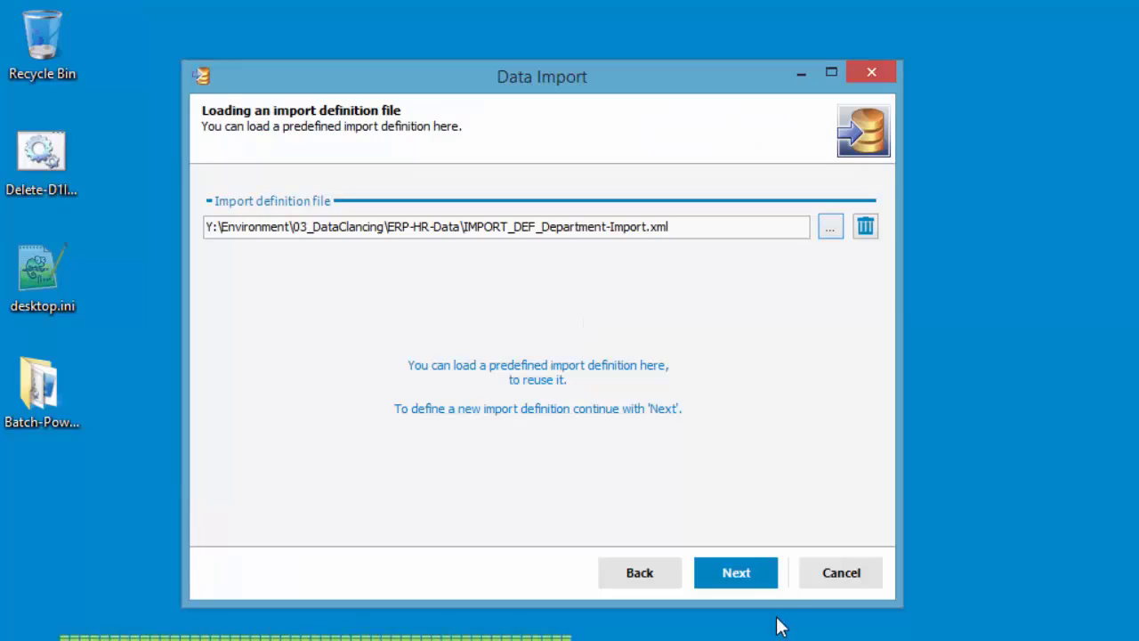
pyautogui.click(758, 570)
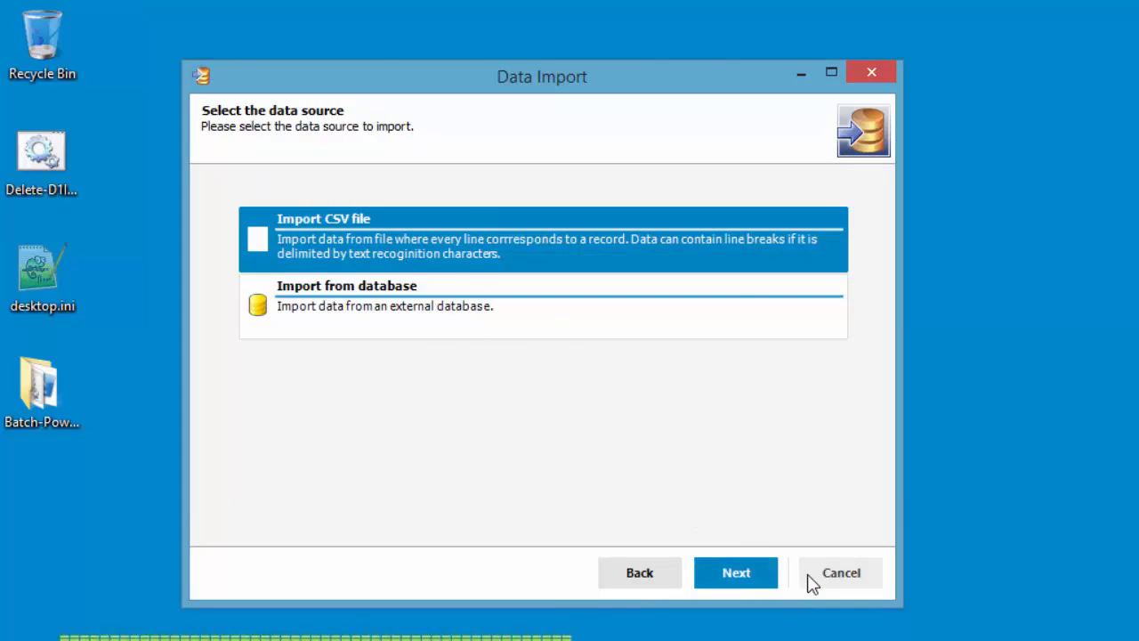
# Choose CSV file import and load DATA_Department.csv with utf-8 encoding as the data source
pyautogui.click(761, 574)
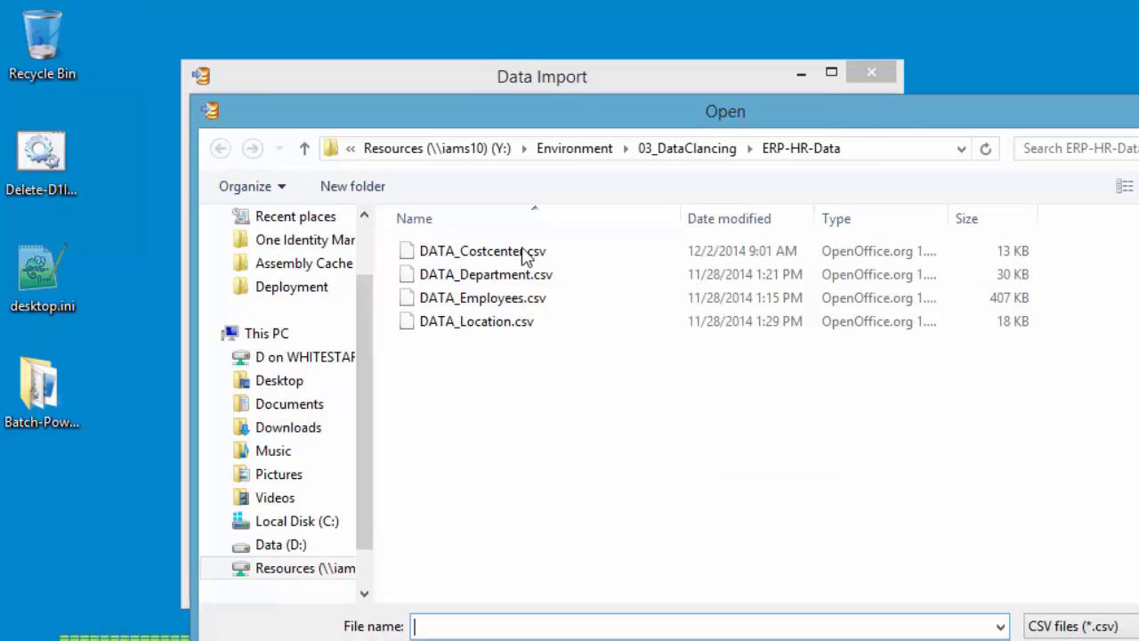
pyautogui.doubleClick(511, 275)
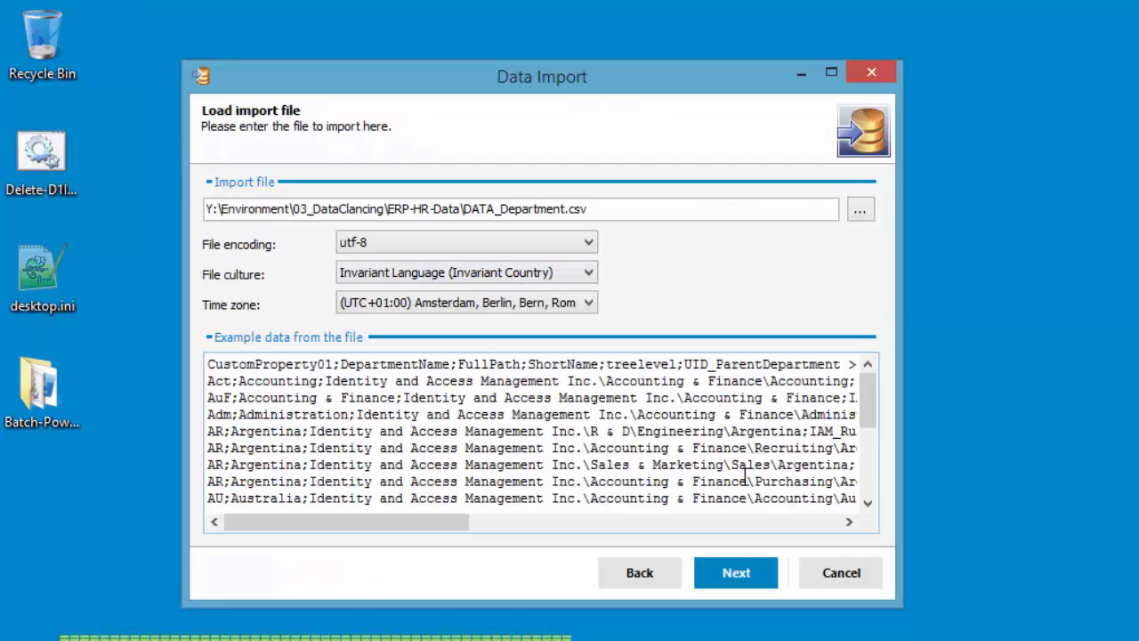
pyautogui.click(736, 572)
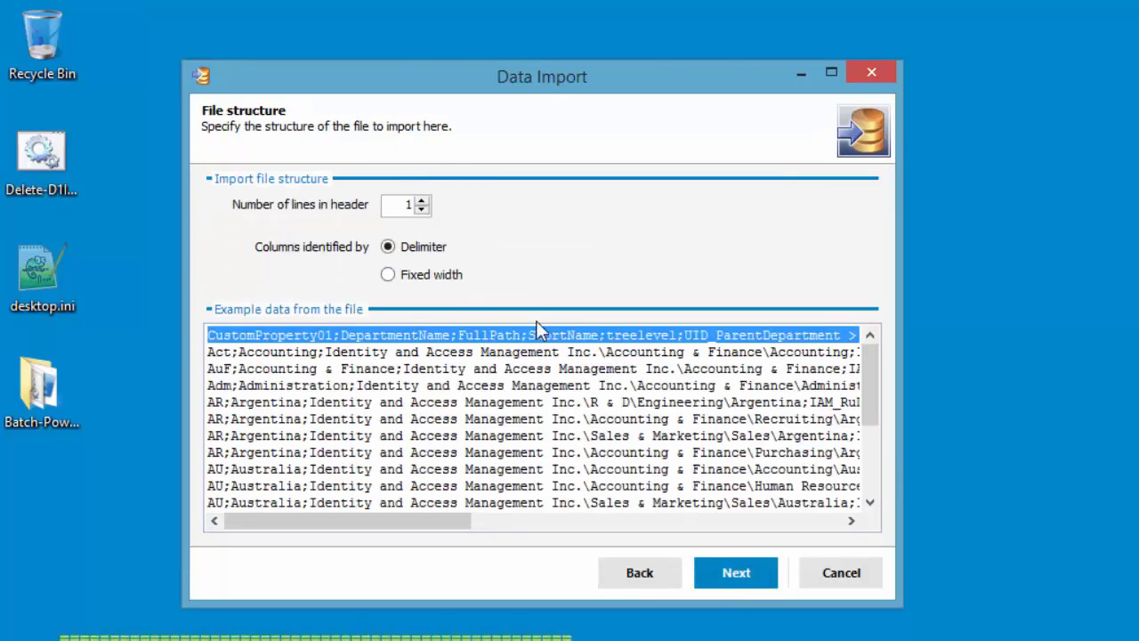
# Accept the one-line header, semicolon delimiter and empty line condition, and check and accept the column mapping to the Department table
pyautogui.click(746, 580)
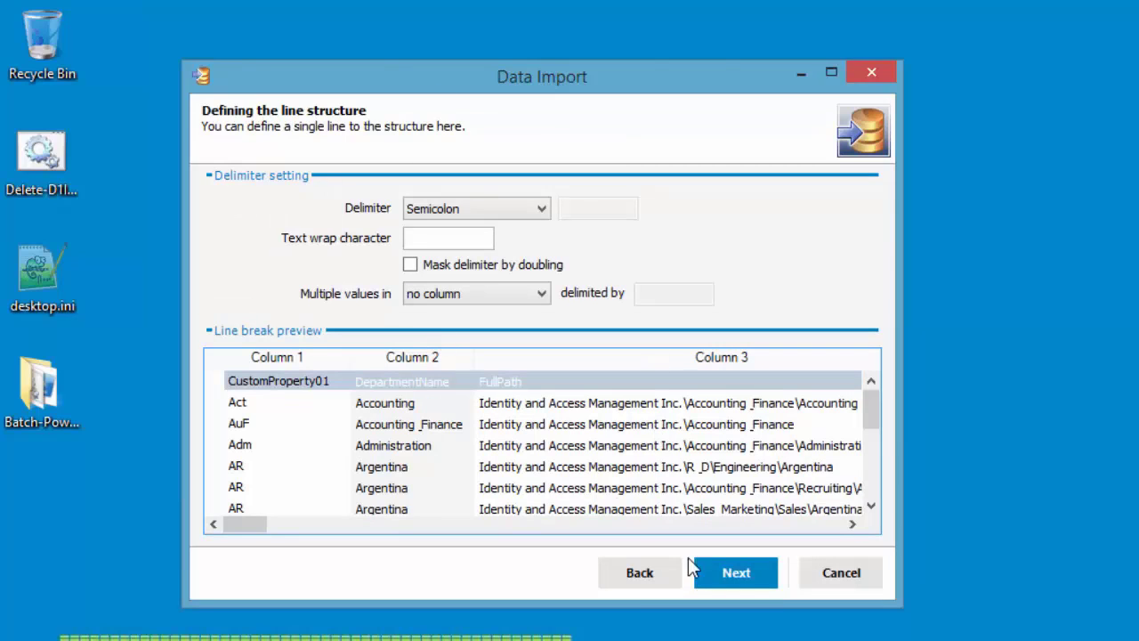
pyautogui.click(739, 572)
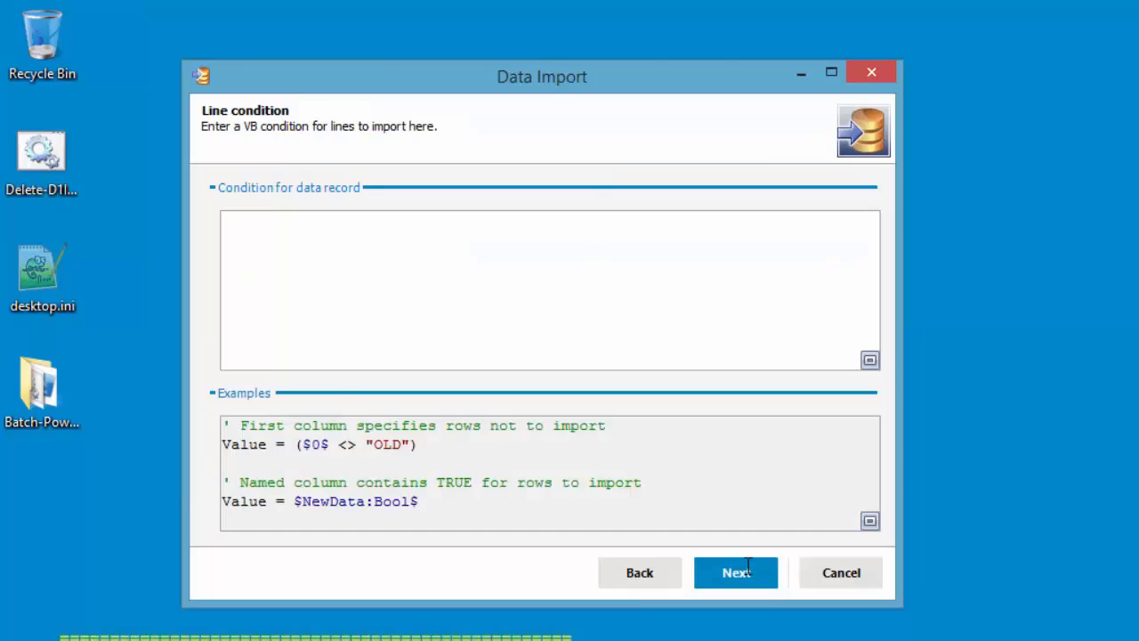
pyautogui.click(736, 574)
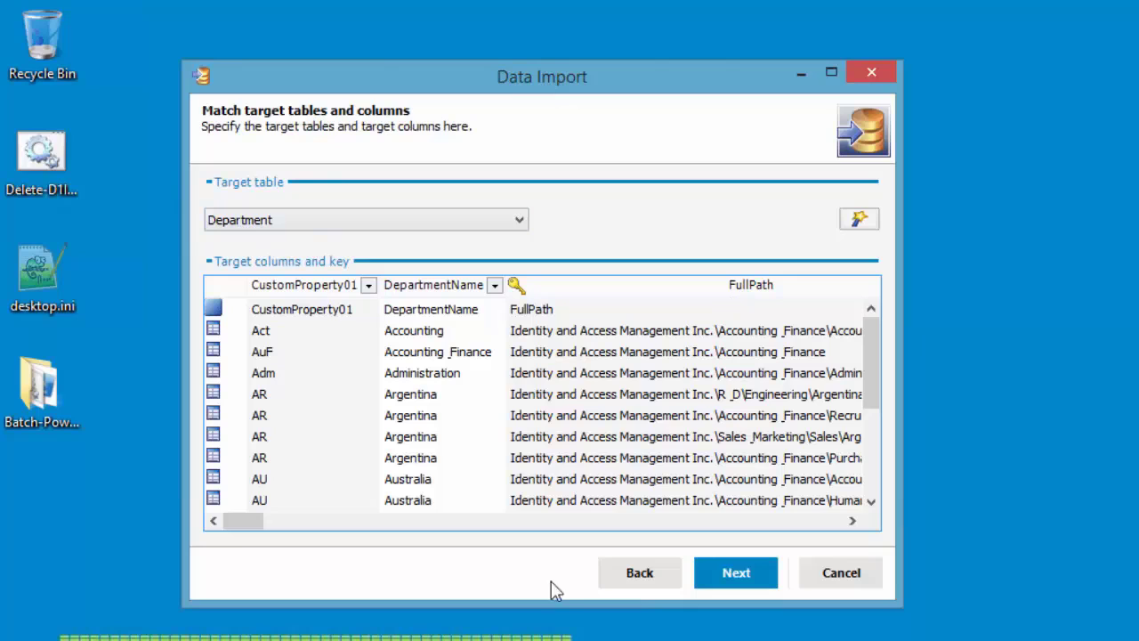
pyautogui.moveTo(237, 523); pyautogui.dragTo(644, 563)
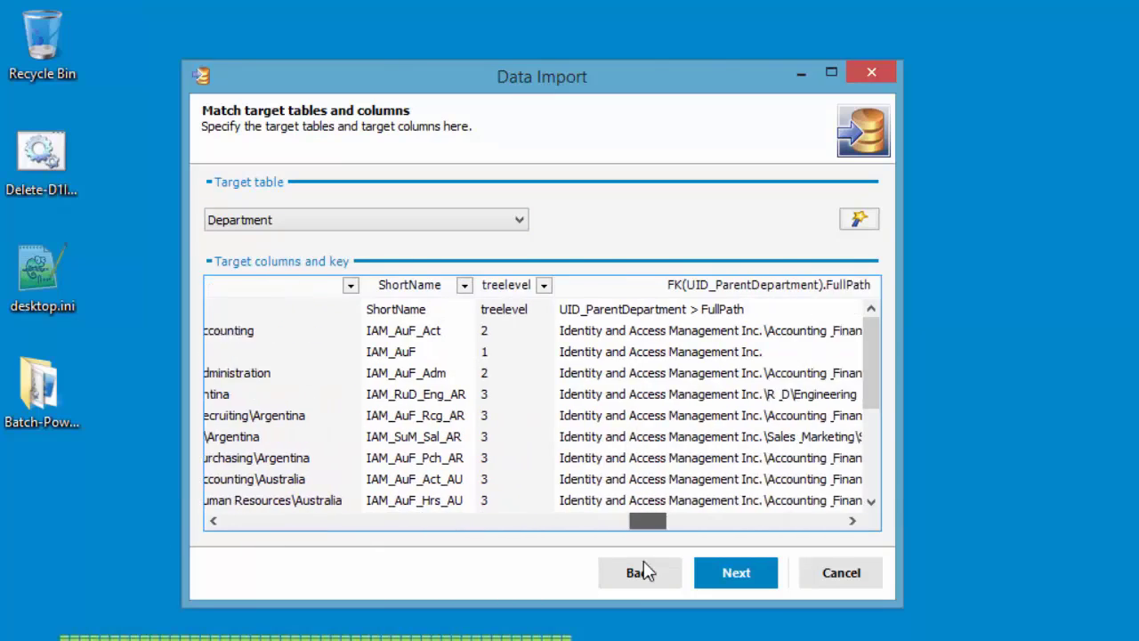
pyautogui.click(735, 575)
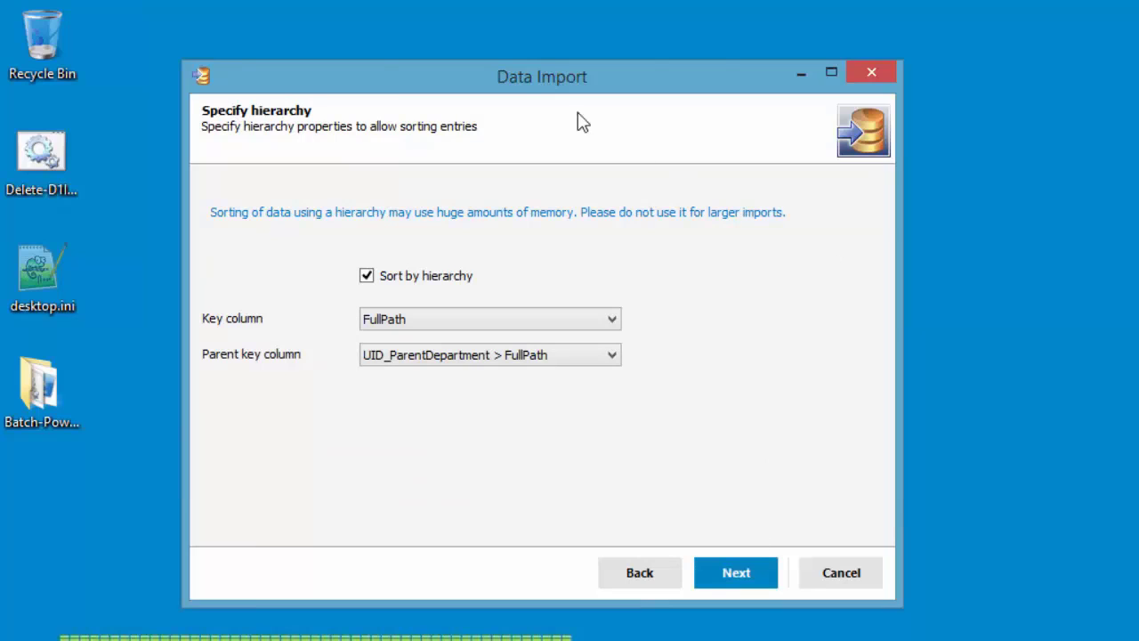